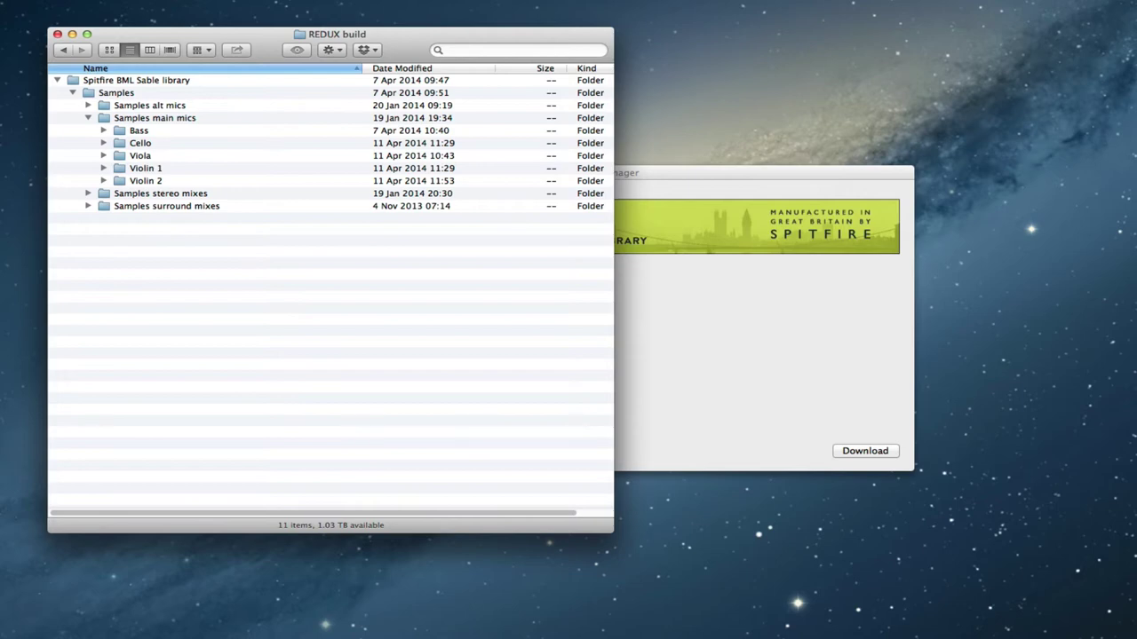
pyautogui.moveTo(701, 638); pyautogui.dragTo(597, 114)
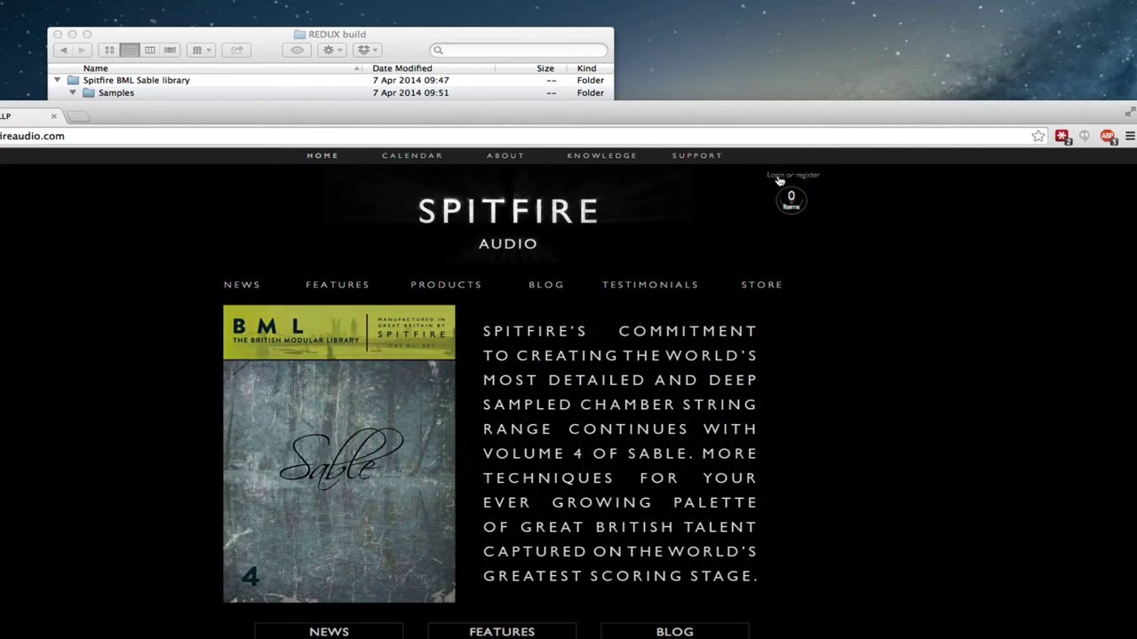
pyautogui.click(775, 178)
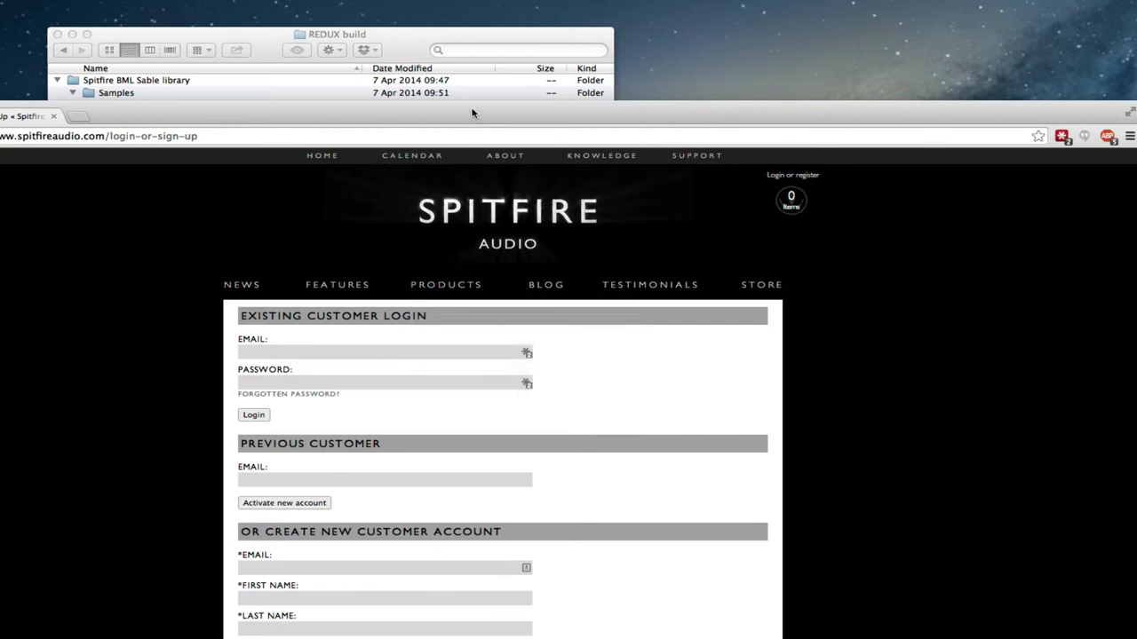
pyautogui.moveTo(473, 113); pyautogui.dragTo(551, 634)
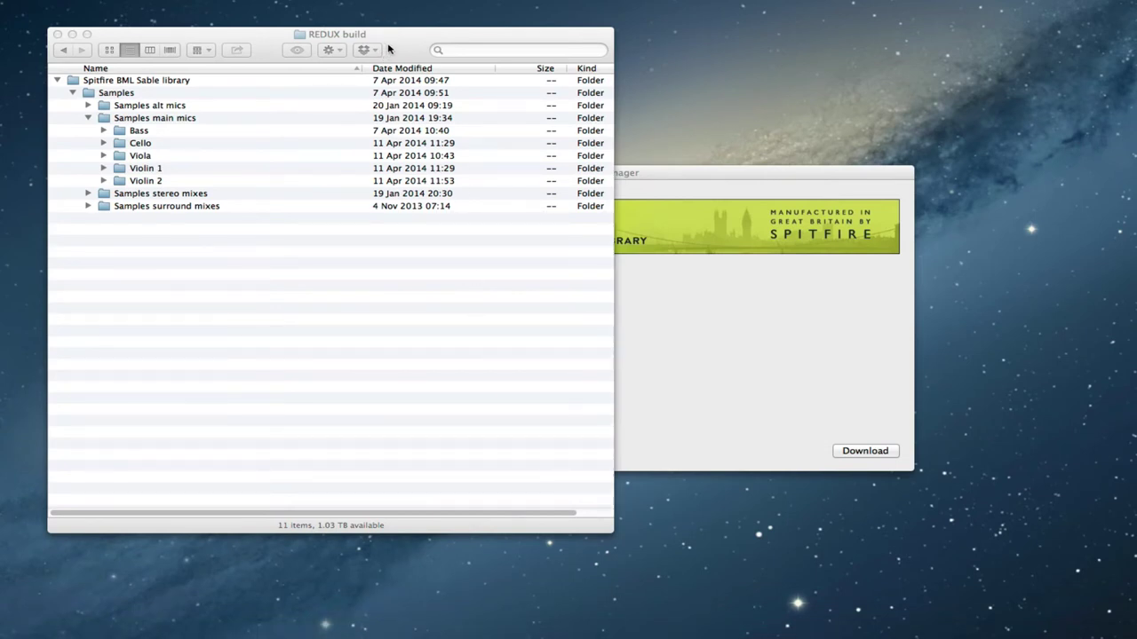
# - Bring the Library Manager forward and widen its list to show full Sable volume names
pyautogui.click(724, 181)
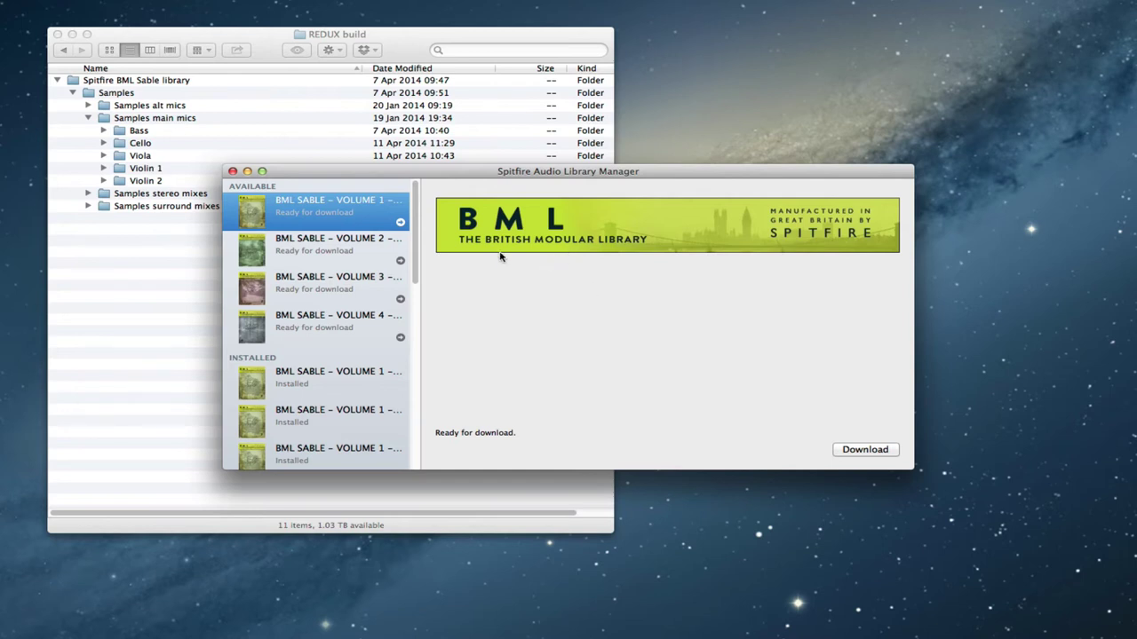
pyautogui.moveTo(420, 246); pyautogui.dragTo(472, 246)
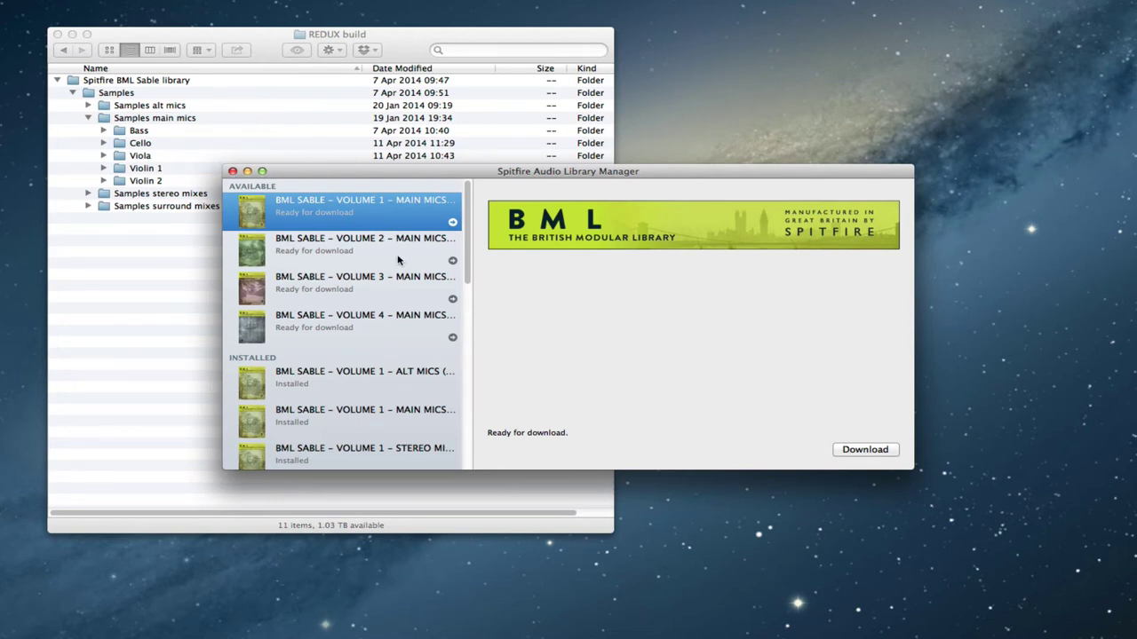
# - Start the Volume 1 main-mics download and choose a custom install location
pyautogui.click(855, 450)
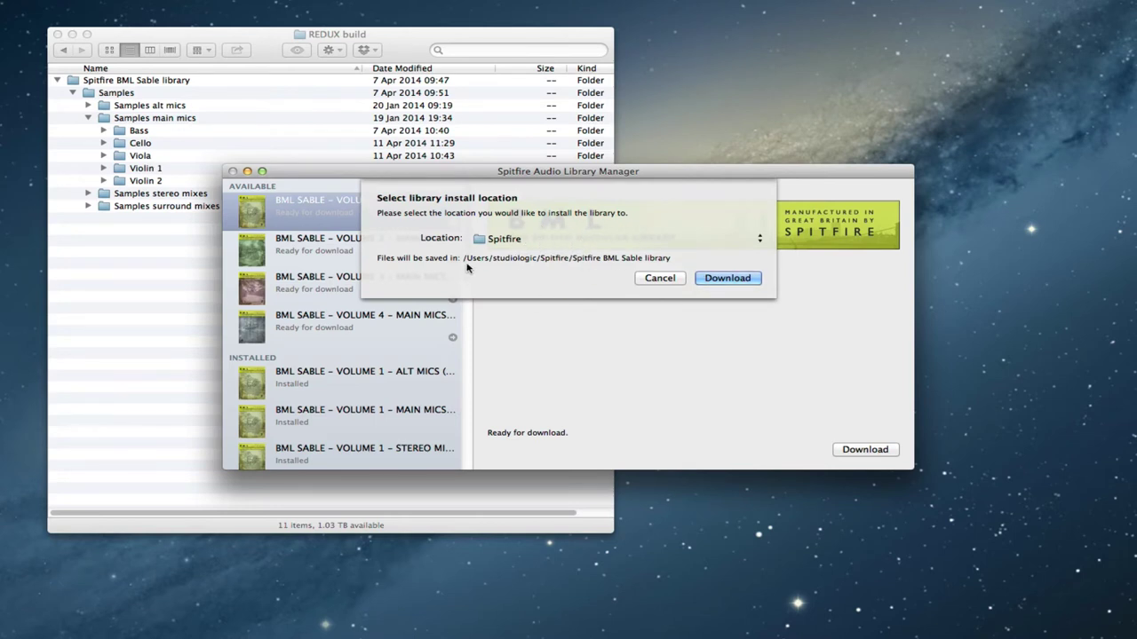
pyautogui.click(544, 231)
pyautogui.click(520, 227)
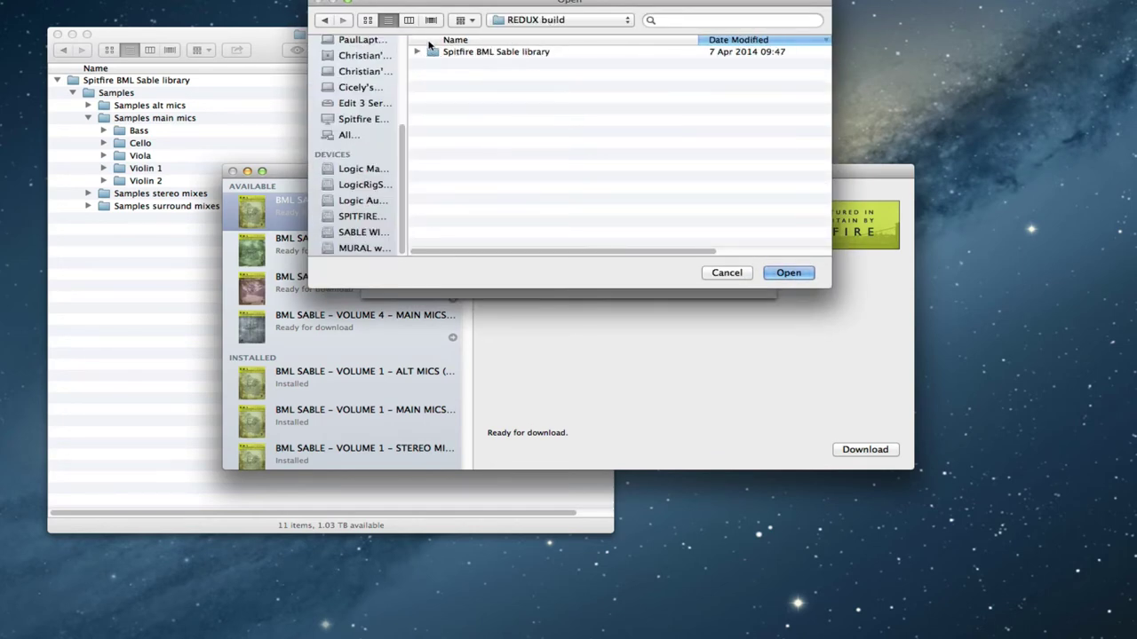
# - Check the REDUX build folder's path in Finder against the folder-picking dialog
pyautogui.click(263, 45)
pyautogui.click(714, 131)
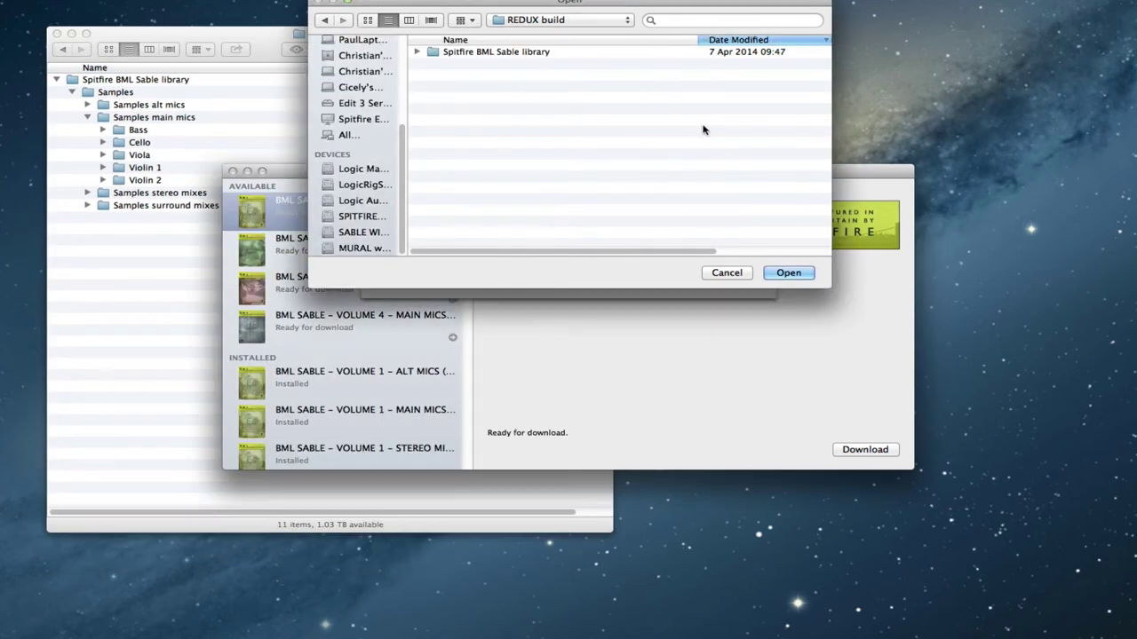
pyautogui.click(575, 21)
pyautogui.click(210, 48)
pyautogui.click(263, 33)
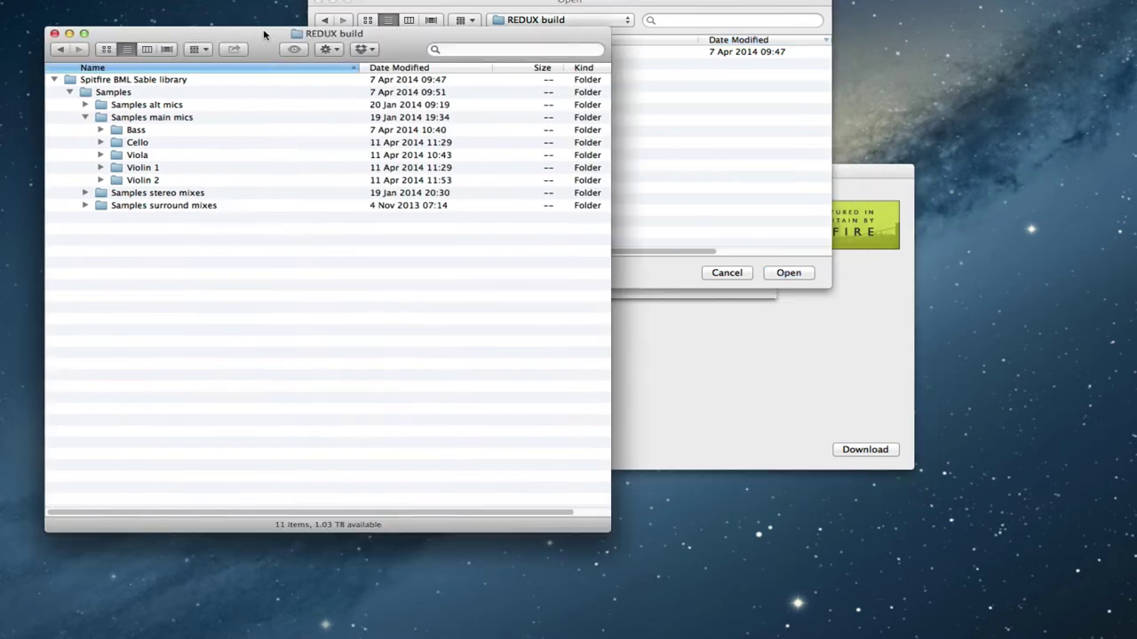
pyautogui.keyDown('super'); pyautogui.click(332, 34); pyautogui.keyUp('super')
pyautogui.press('Escape')
pyautogui.click(622, 6)
pyautogui.click(560, 23)
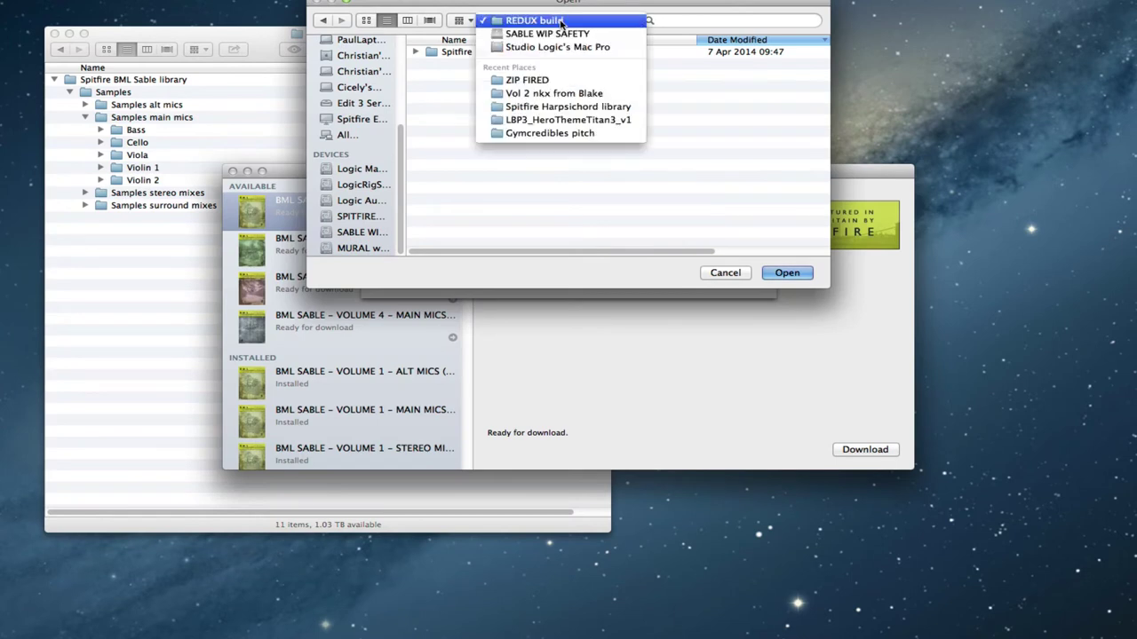
pyautogui.click(561, 21)
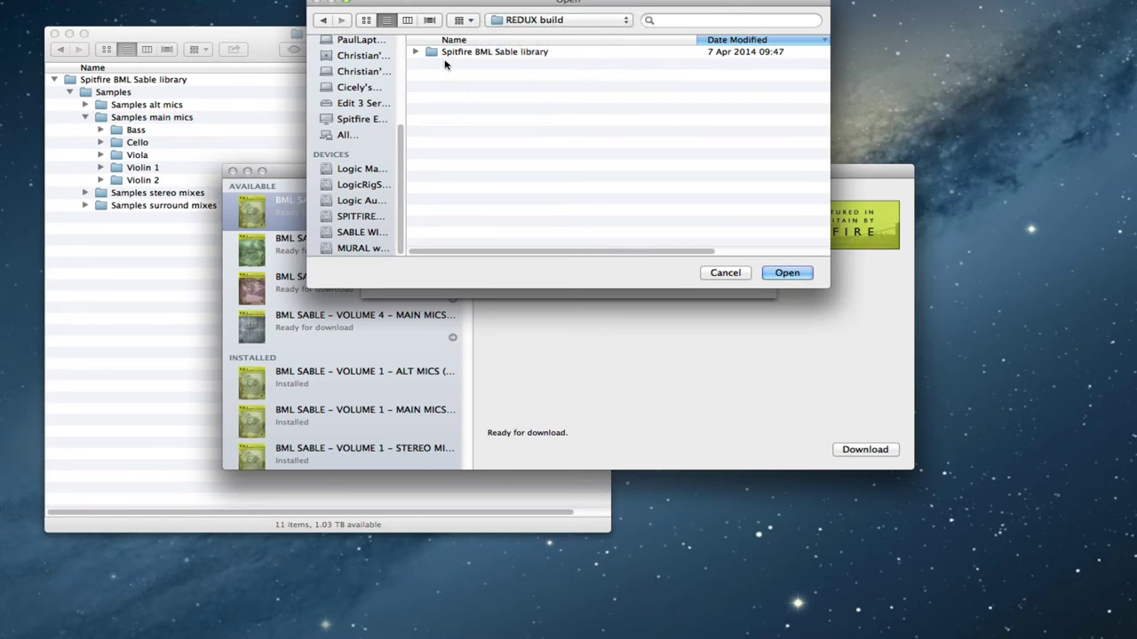
# - Keep REDUX build, not the Spitfire BML Sable subfolder, as the chosen install folder
pyautogui.click(415, 51)
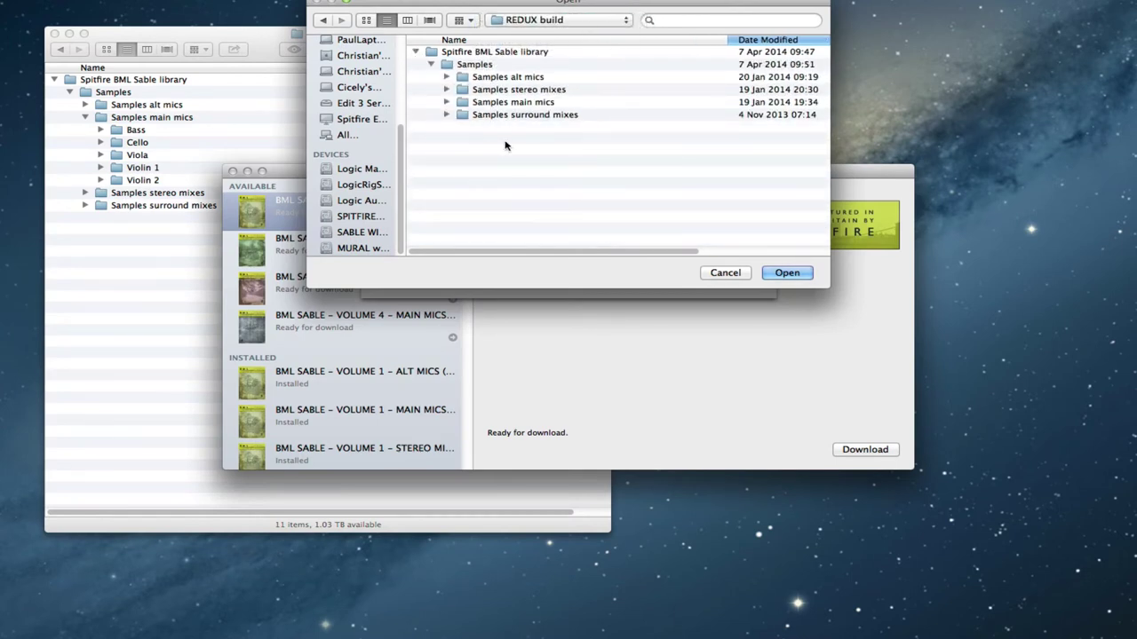
pyautogui.click(570, 55)
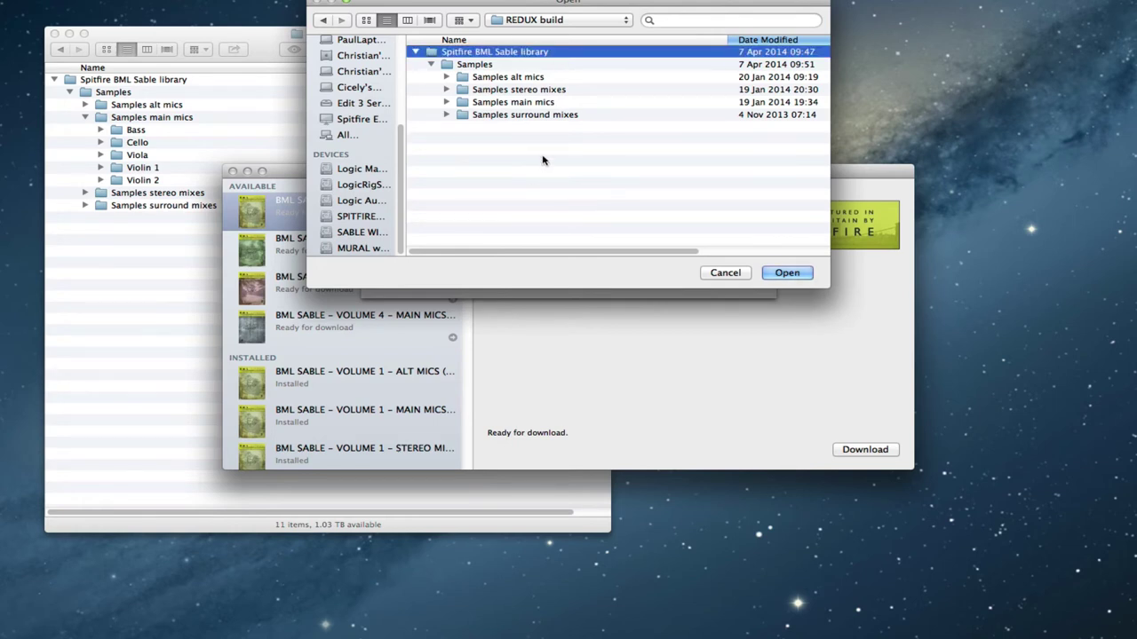
pyautogui.click(553, 216)
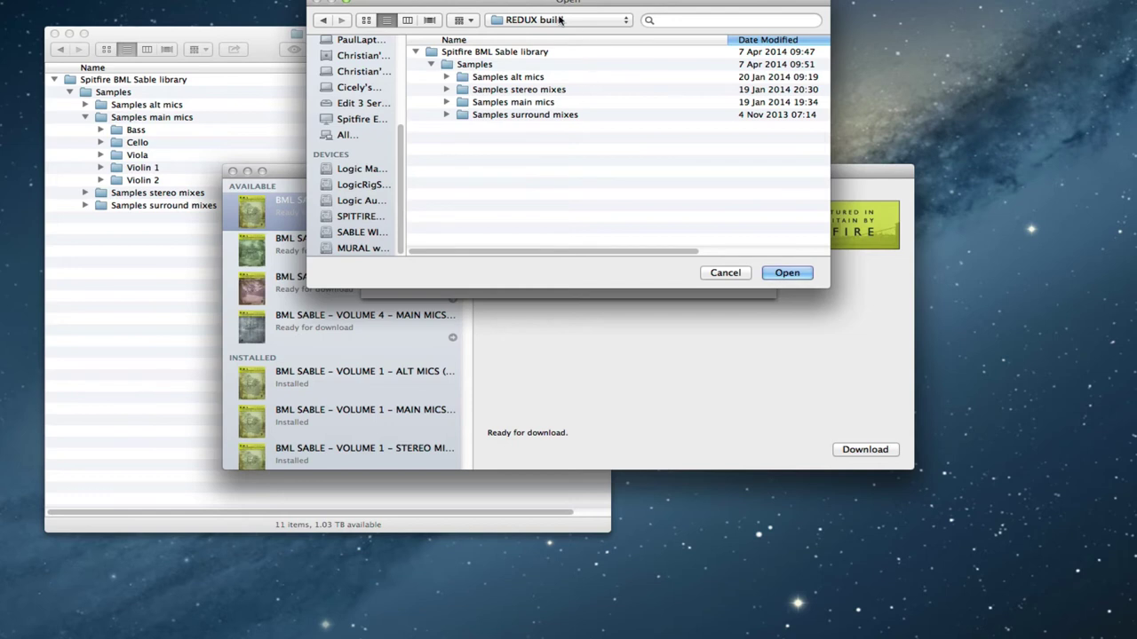
pyautogui.click(573, 23)
pyautogui.click(578, 23)
pyautogui.click(787, 274)
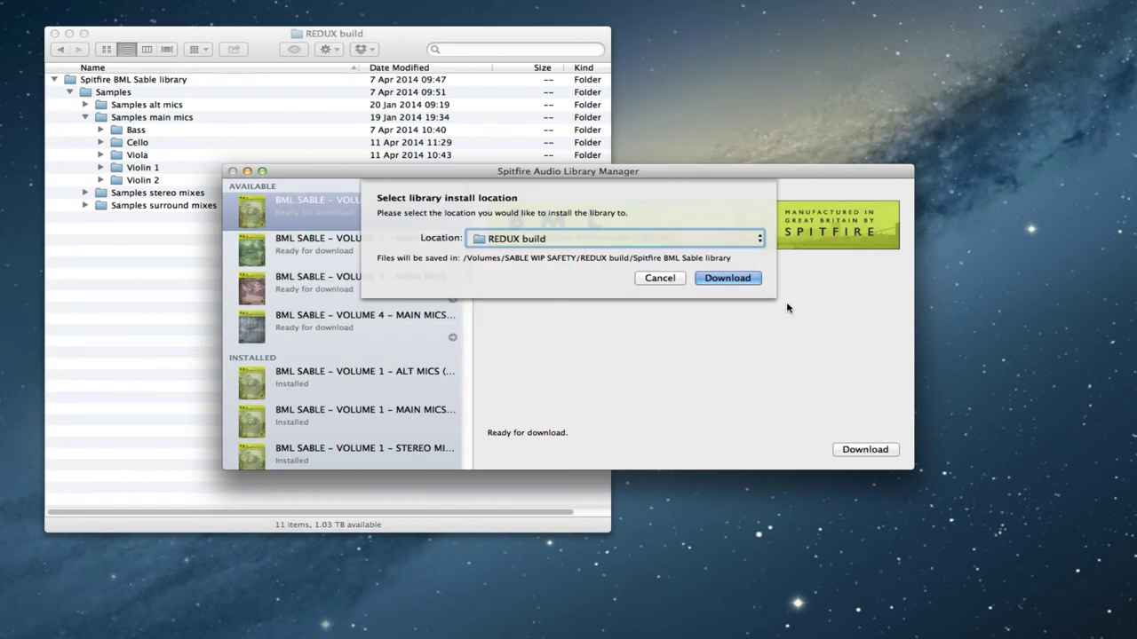
# - Download and install Volume 1 Main Mics into the REDUX build library
pyautogui.click(727, 285)
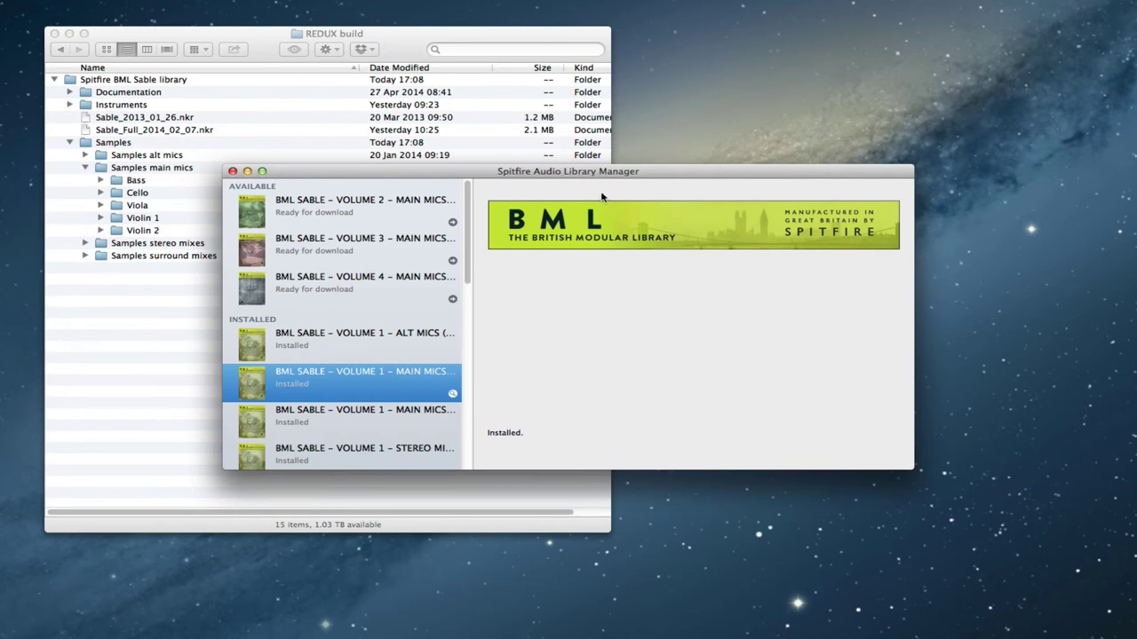
# - In Finder, browse the Documentation, Instruments and Instruments main mics folders, then return to the Library Manager
pyautogui.click(271, 32)
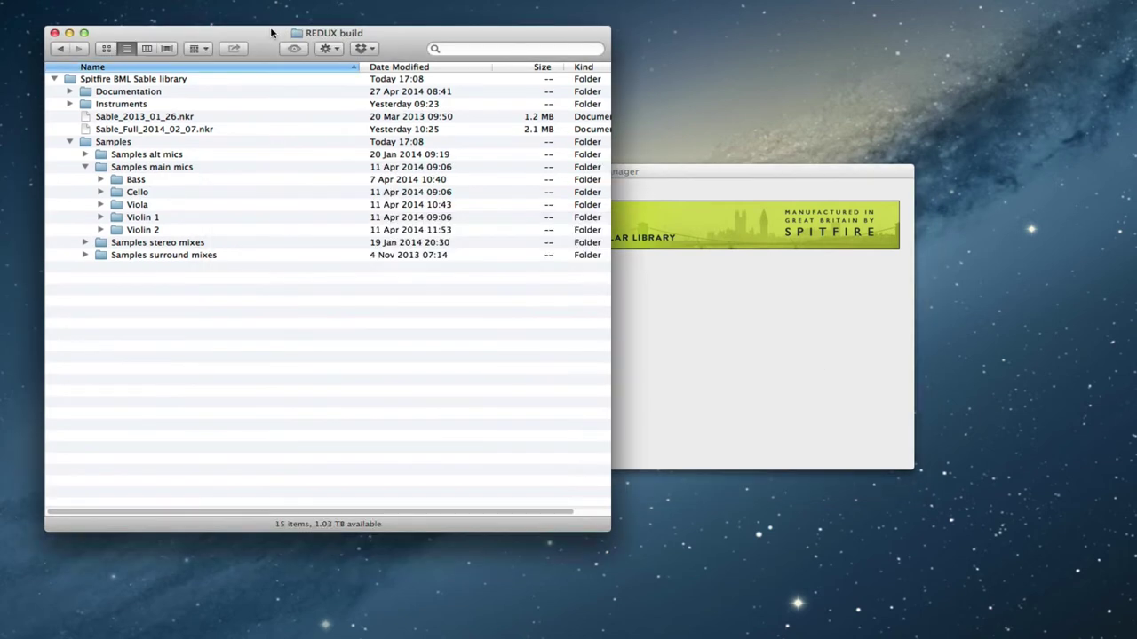
pyautogui.click(70, 93)
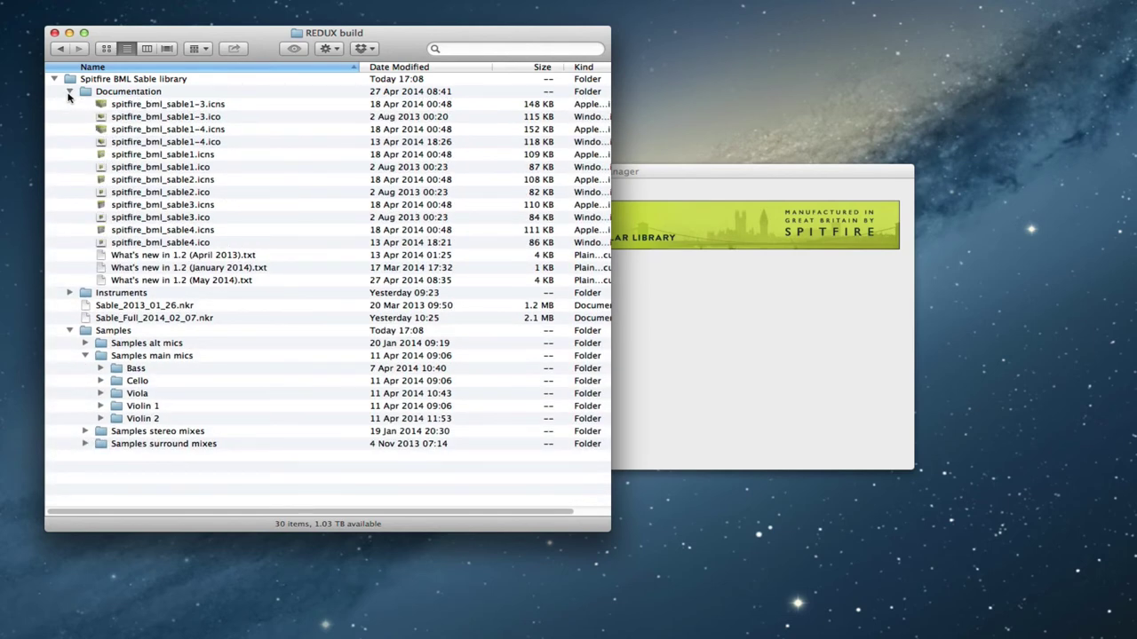
pyautogui.click(71, 93)
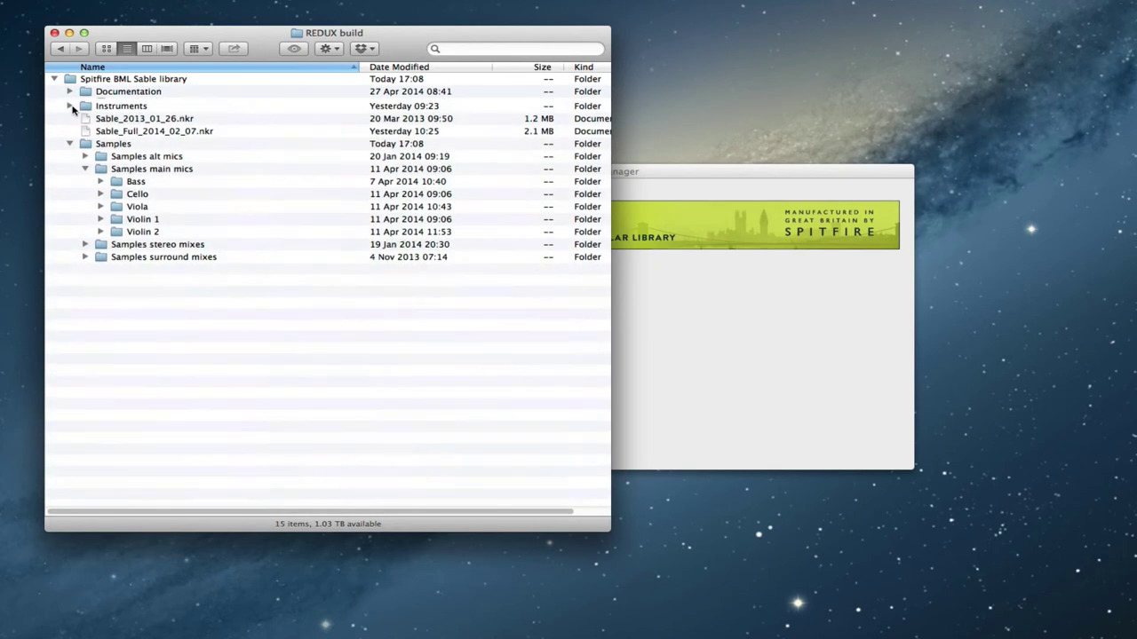
pyautogui.click(70, 106)
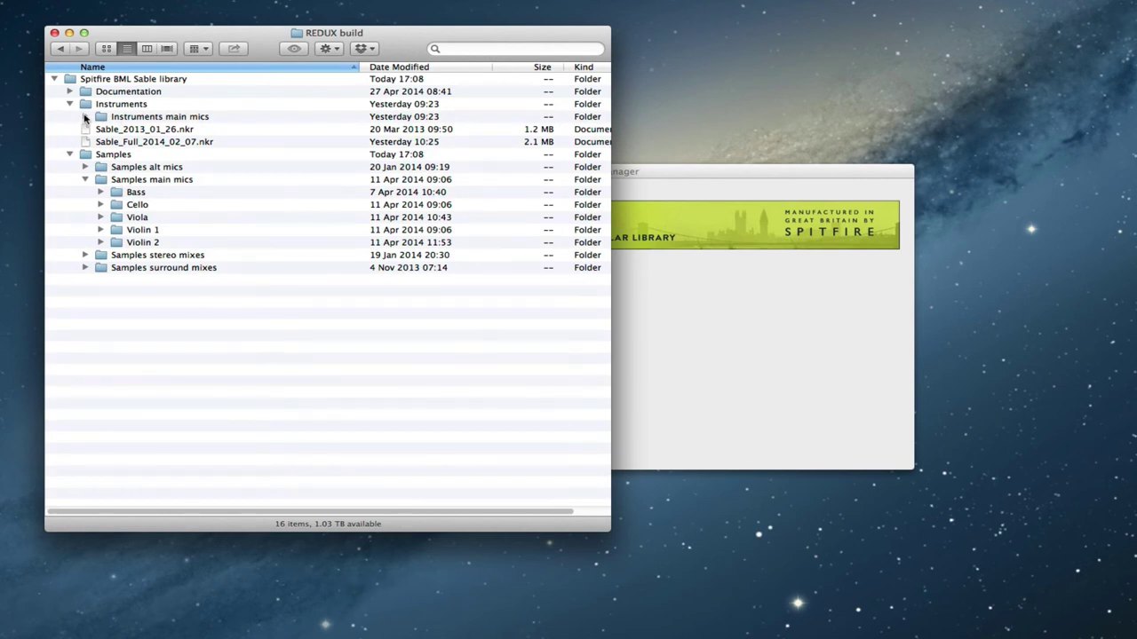
pyautogui.click(85, 117)
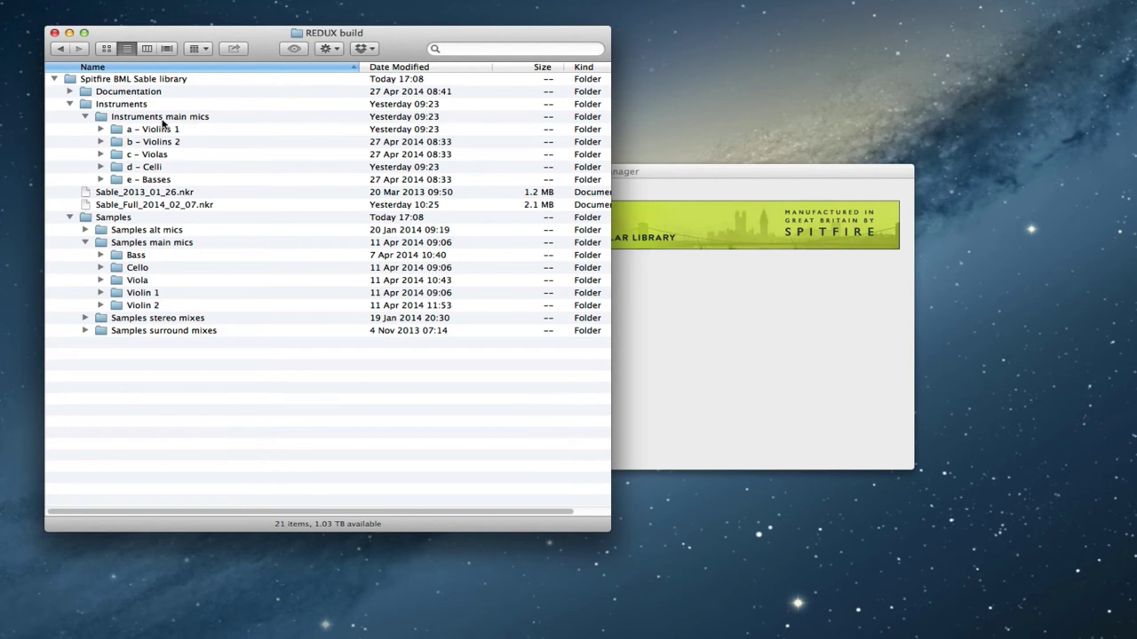
pyautogui.click(86, 118)
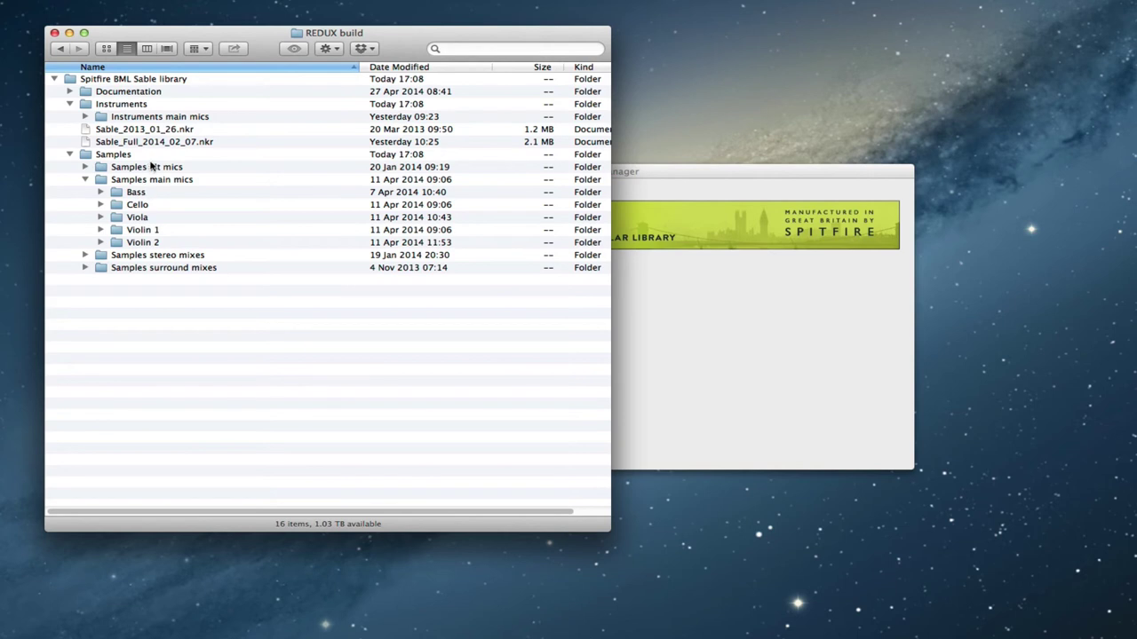
pyautogui.click(738, 339)
# - Download Volumes 2, 3 and 4 main mics, each installing into REDUX build
pyautogui.click(397, 220)
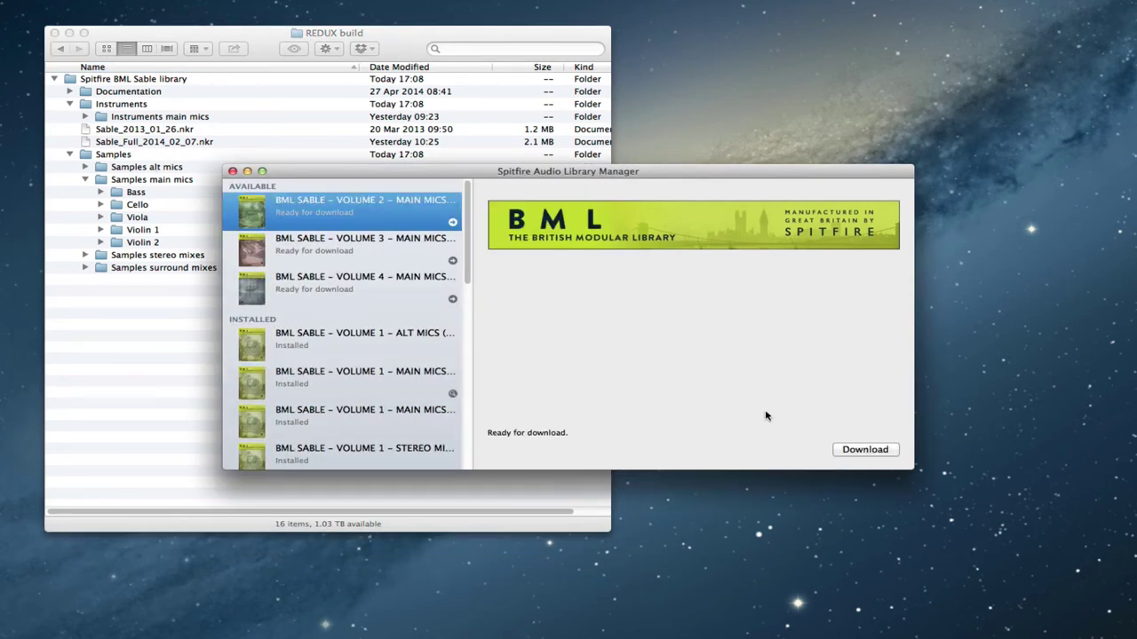
pyautogui.click(839, 450)
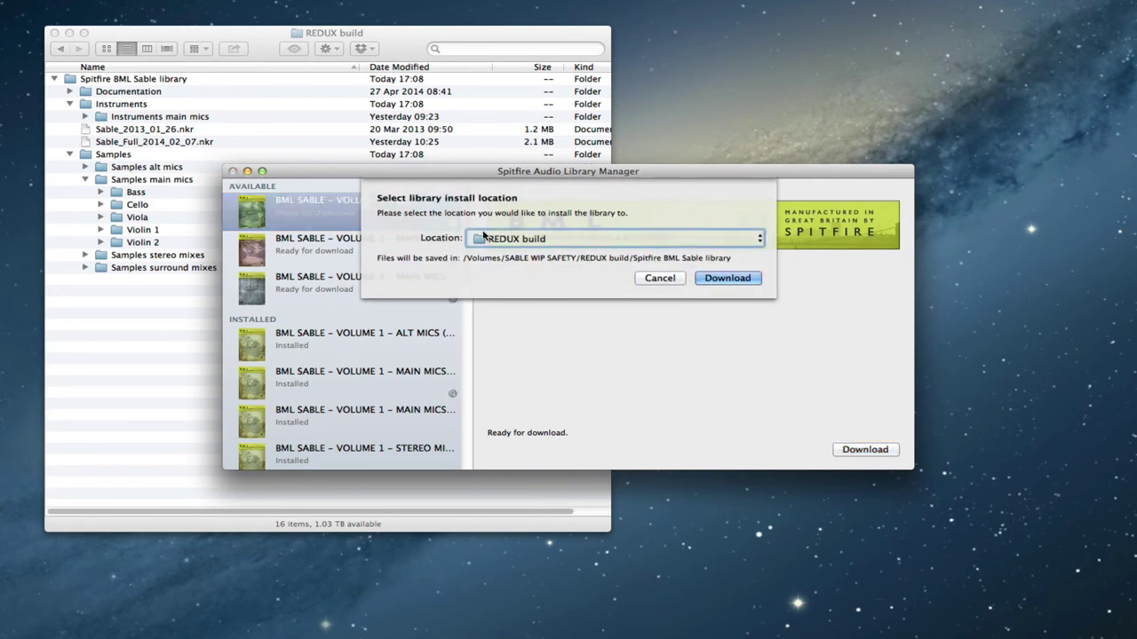
pyautogui.click(729, 278)
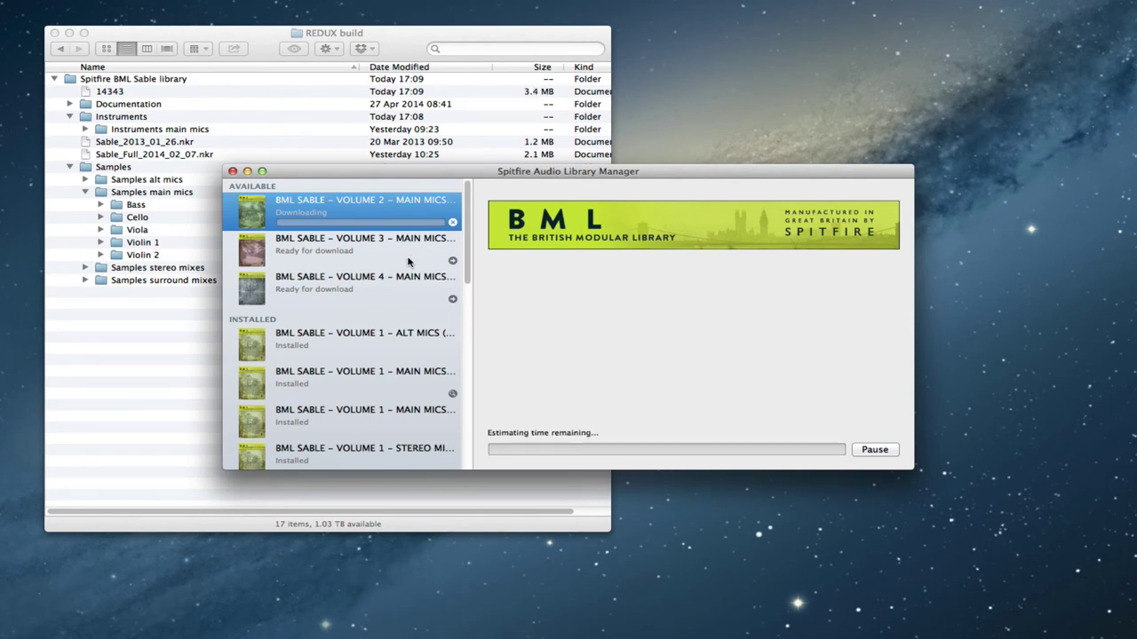
pyautogui.click(407, 257)
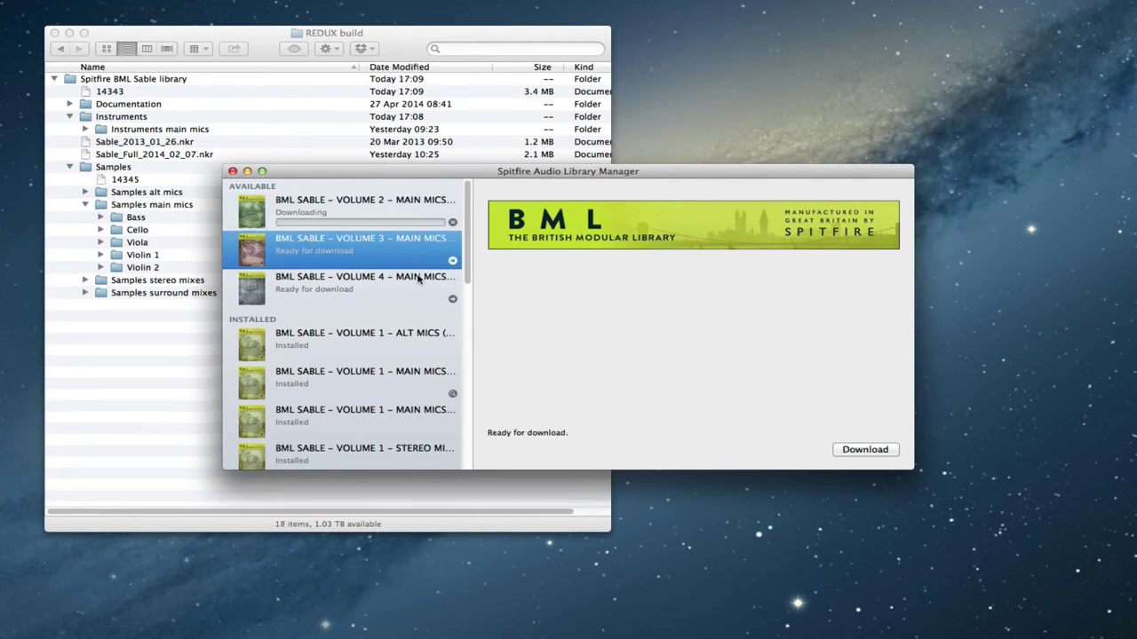
pyautogui.click(872, 452)
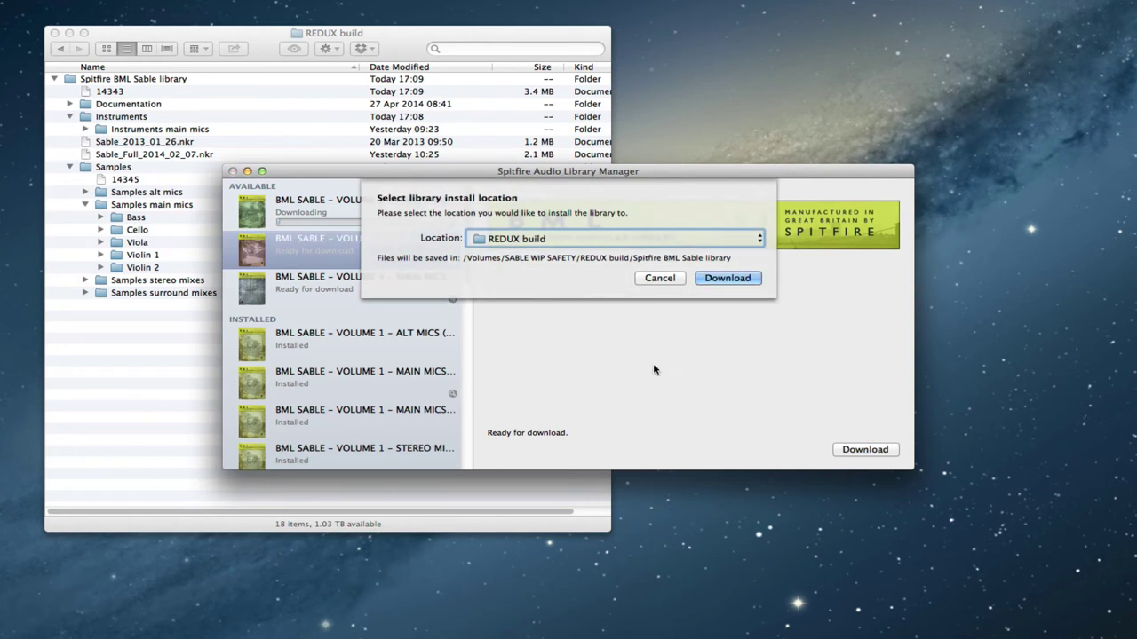
pyautogui.click(710, 276)
pyautogui.click(380, 296)
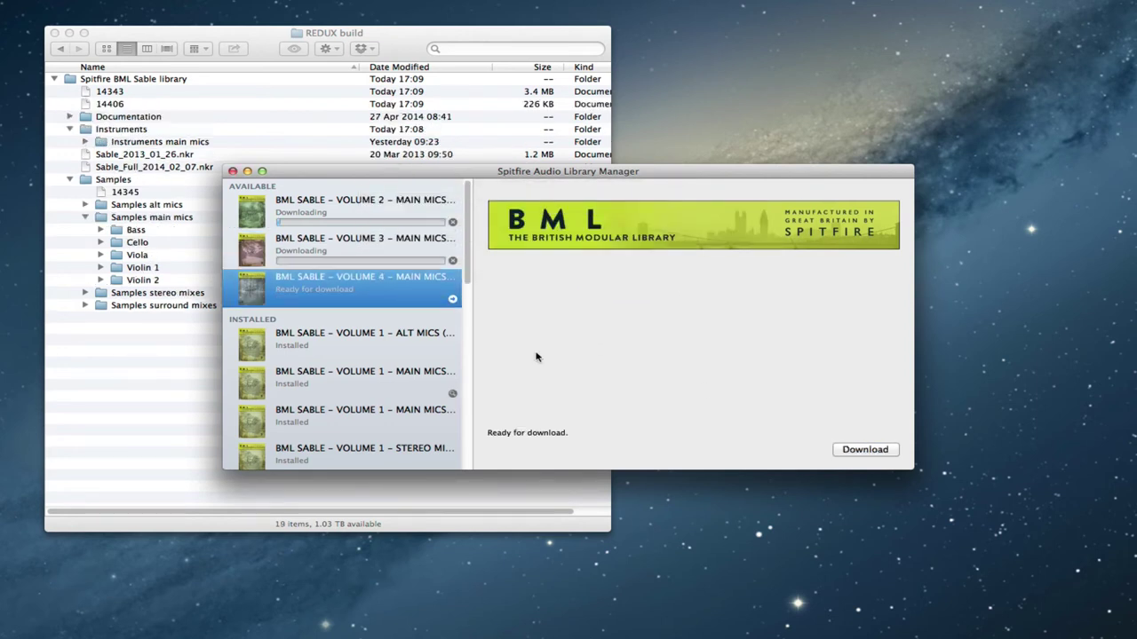
pyautogui.click(857, 450)
pyautogui.click(720, 276)
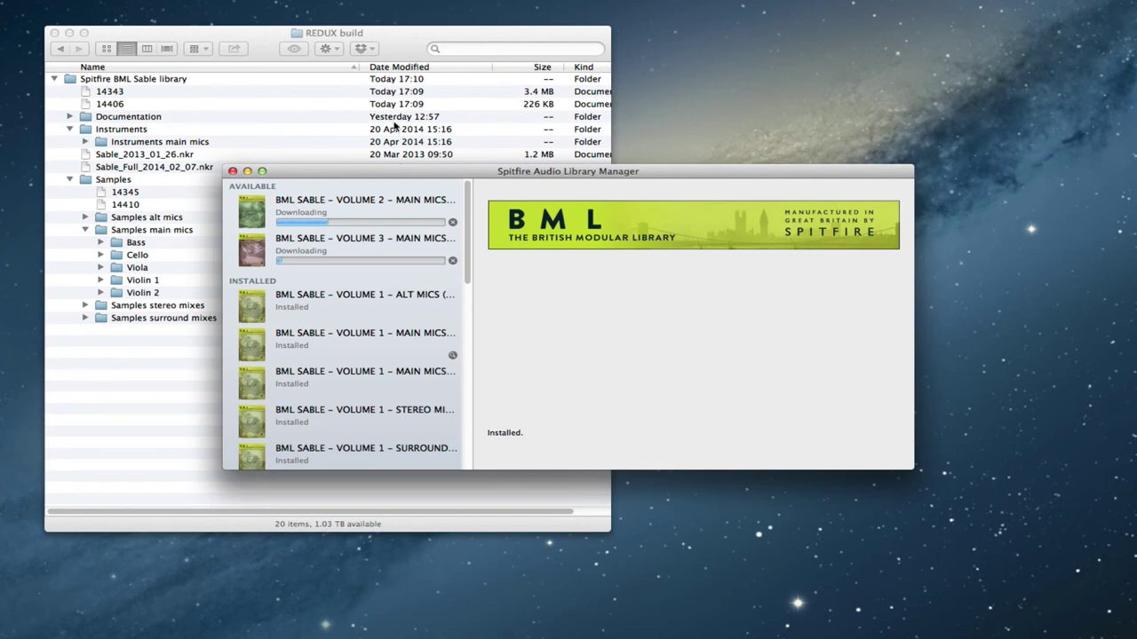
# - Monitor the Volume 2 and 3 main-mics rows until both show Installed
pyautogui.click(385, 207)
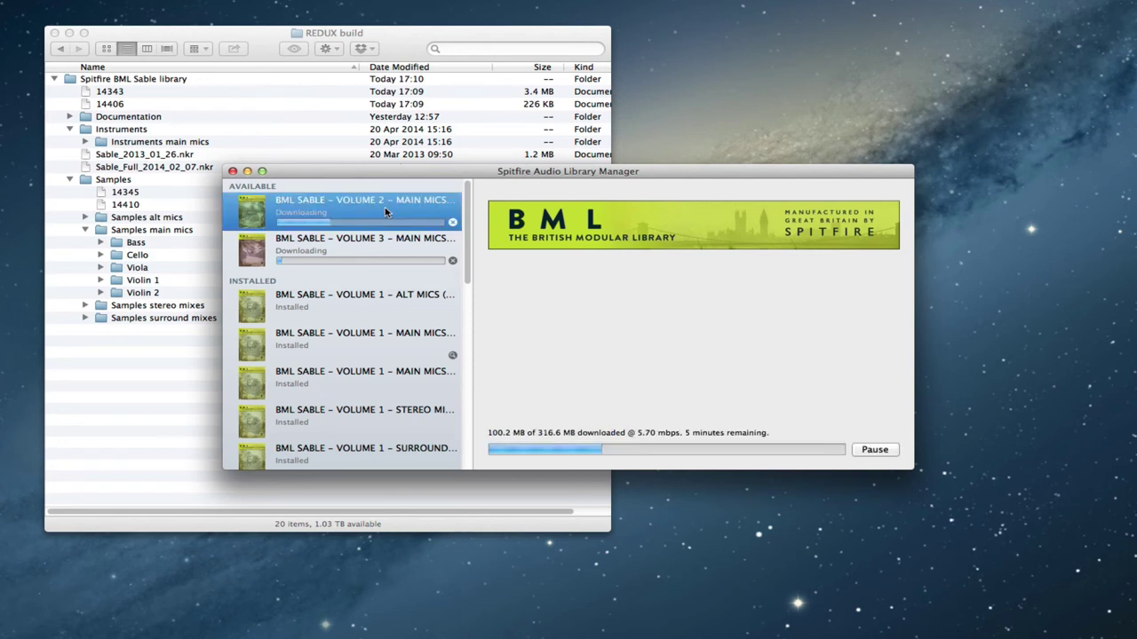
pyautogui.click(388, 253)
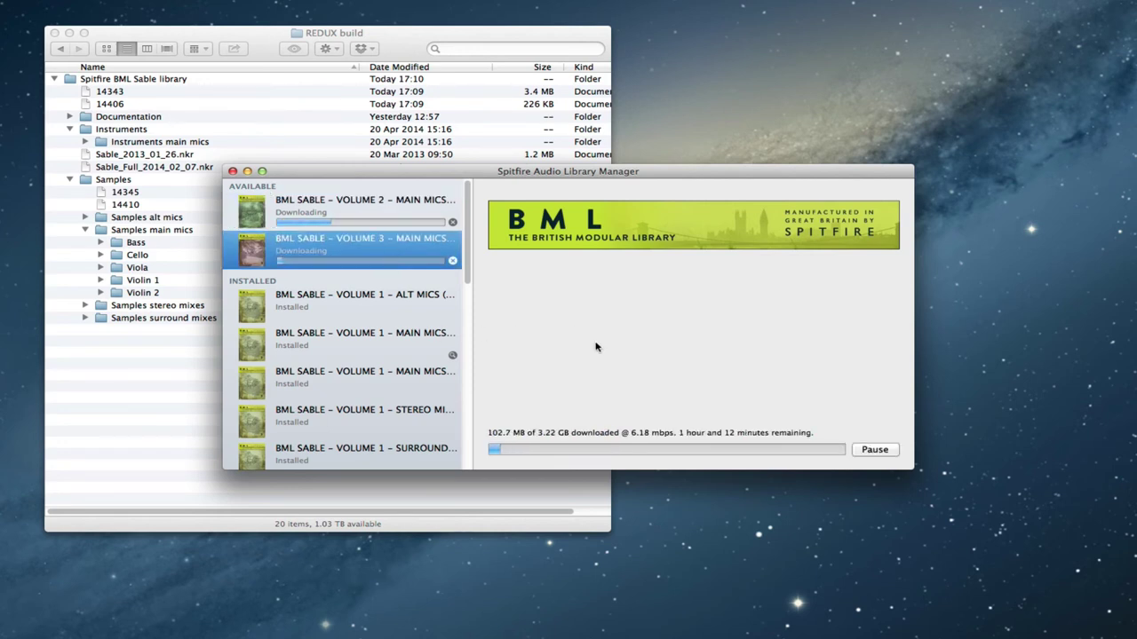
pyautogui.click(379, 209)
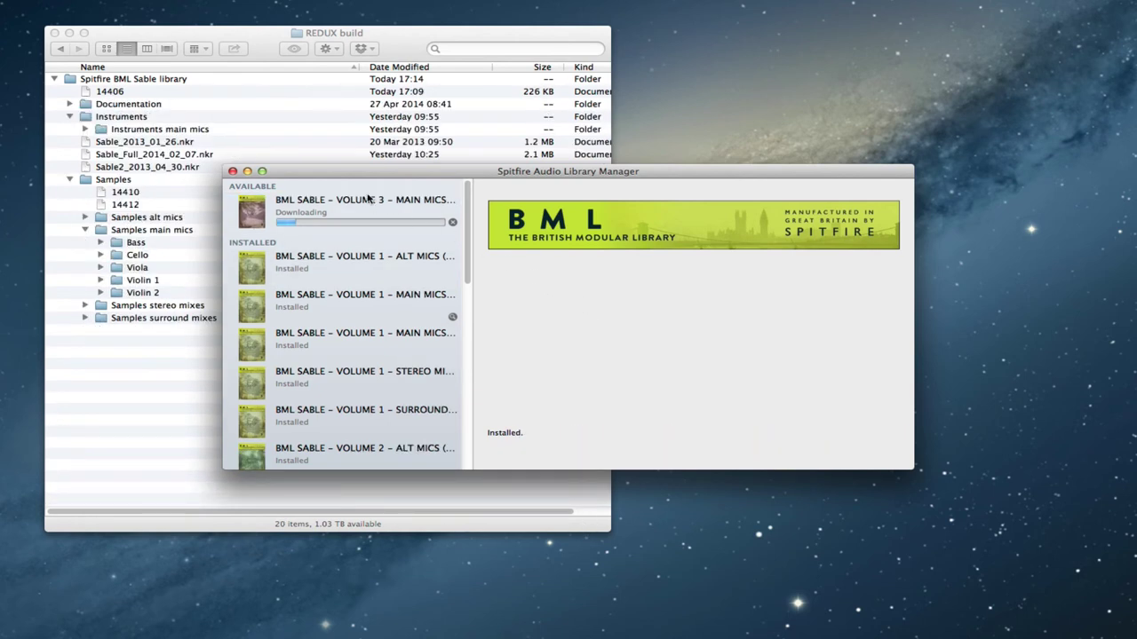
pyautogui.click(387, 206)
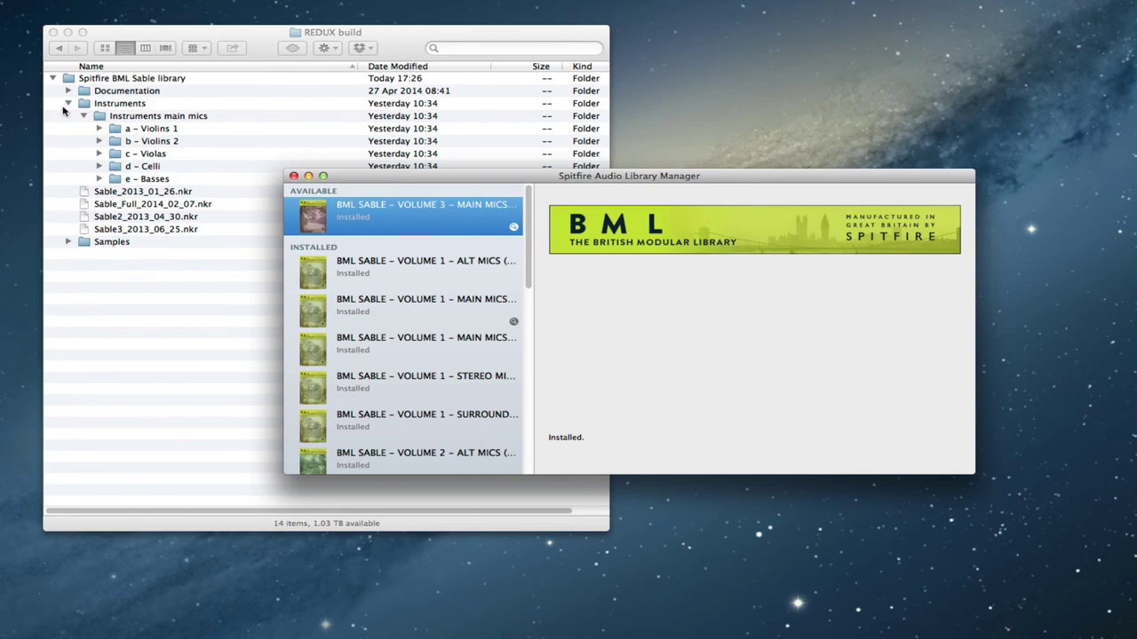
# - In Finder, collapse Samples, inspect the a – Violins 1 patches, and collapse Instruments main mics
pyautogui.click(67, 242)
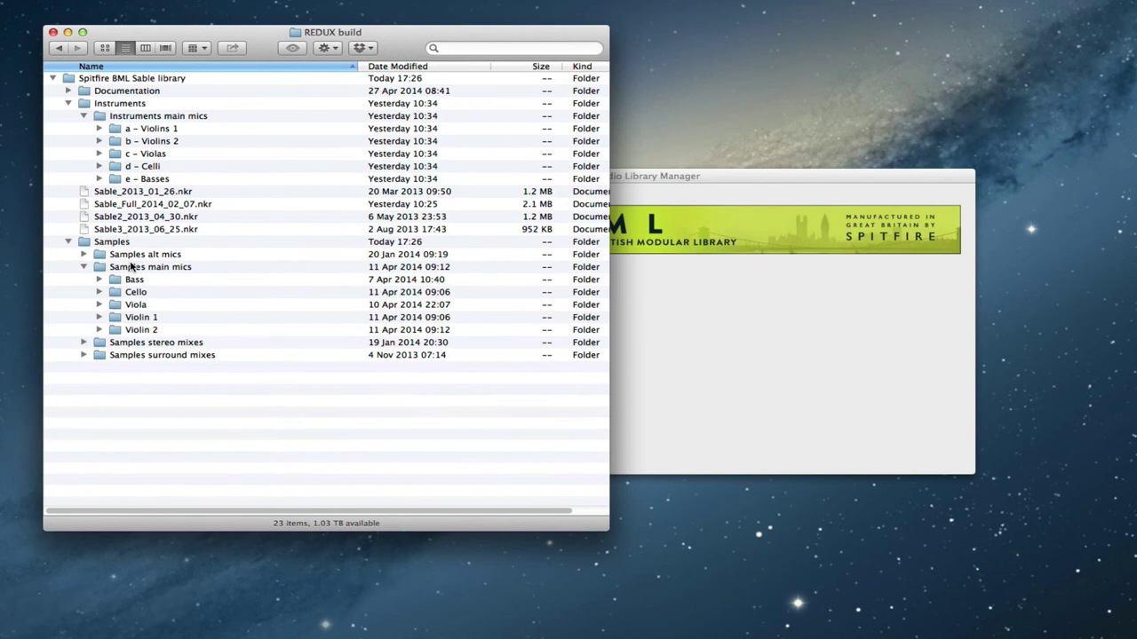
pyautogui.click(69, 241)
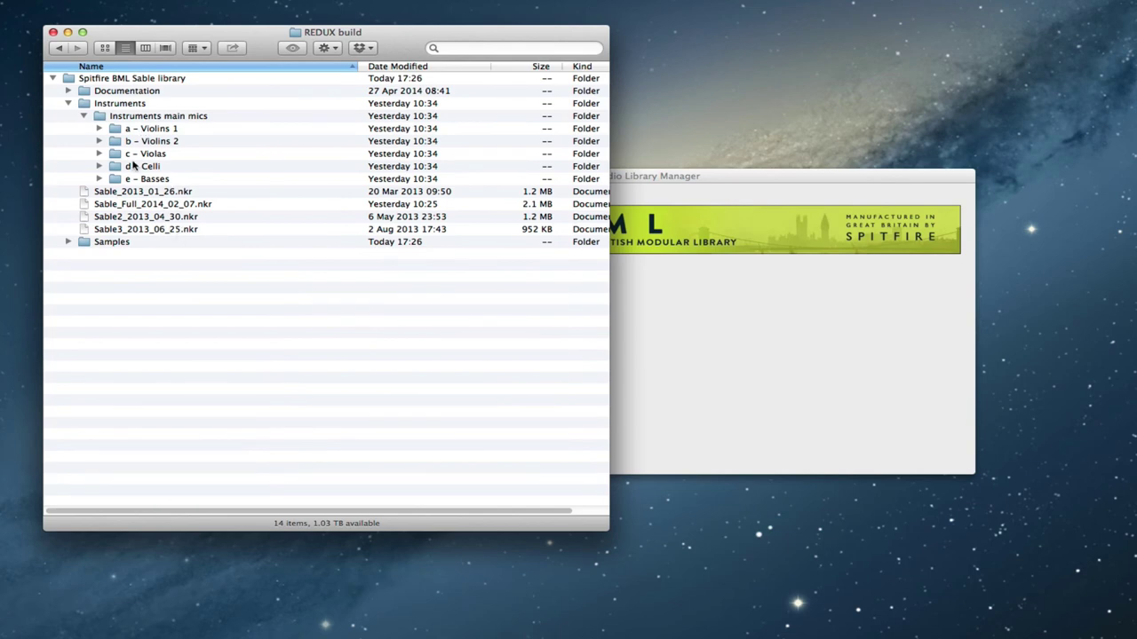
pyautogui.click(98, 128)
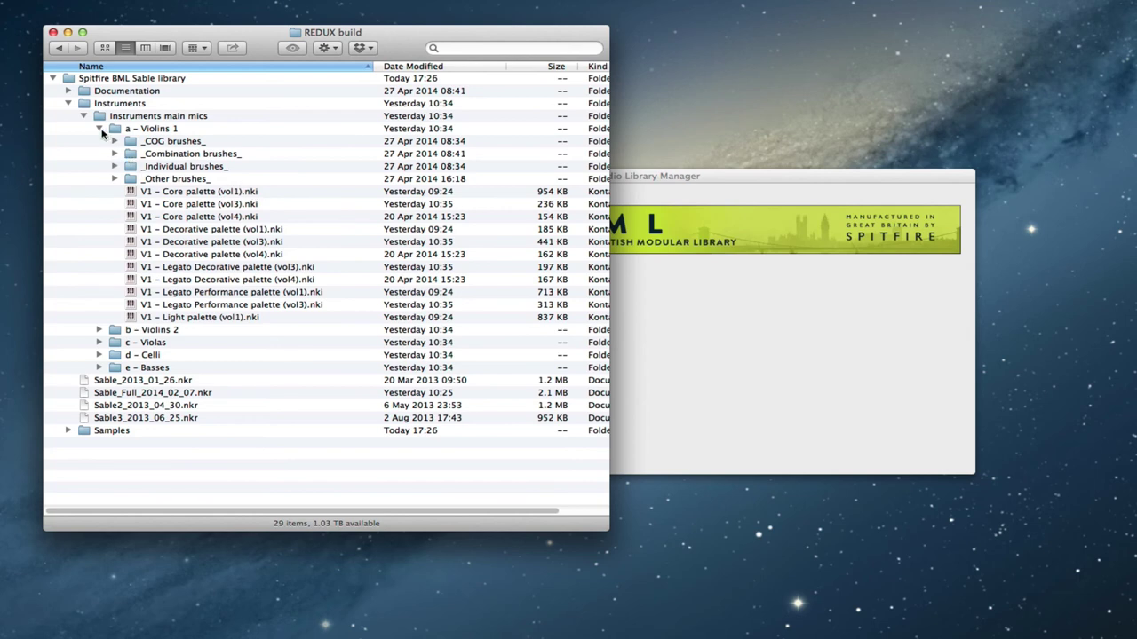
pyautogui.click(98, 129)
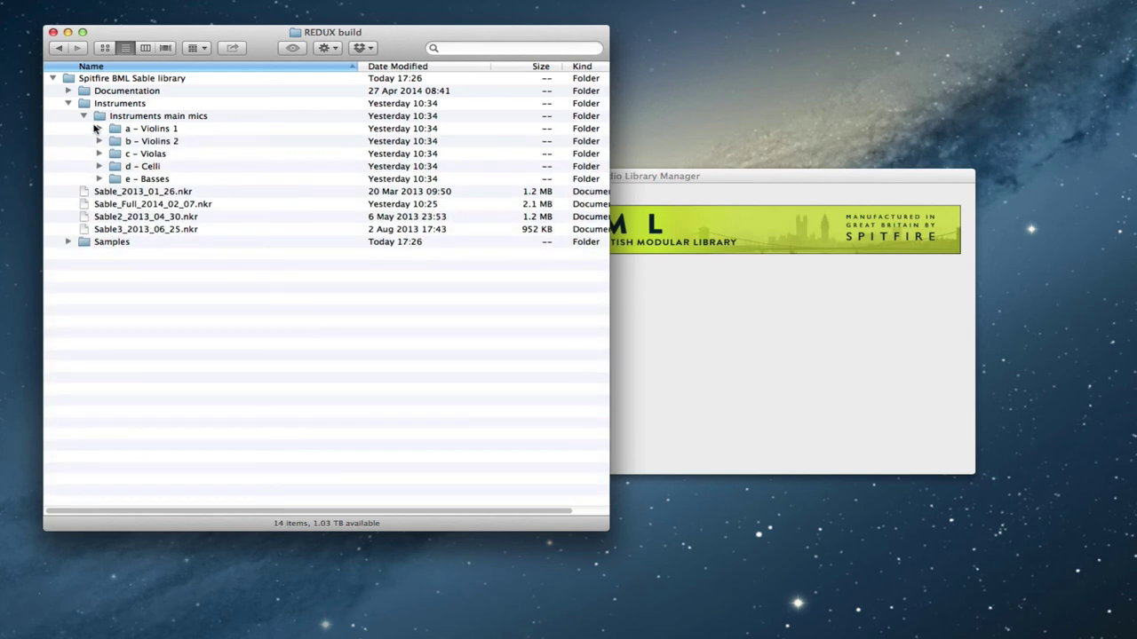
pyautogui.click(99, 130)
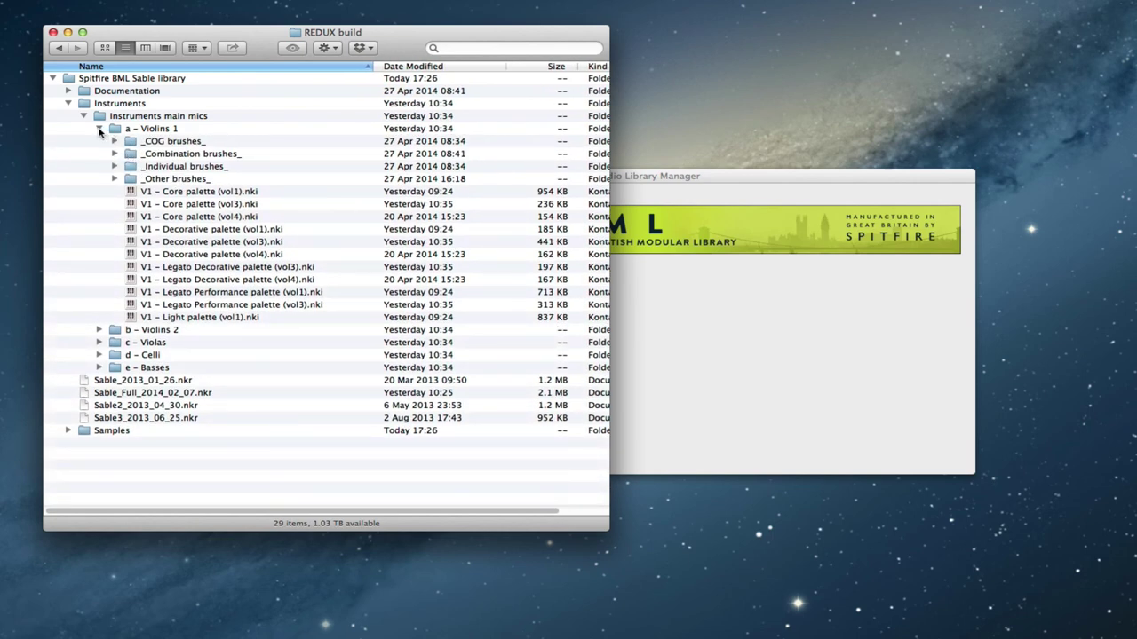
pyautogui.click(100, 130)
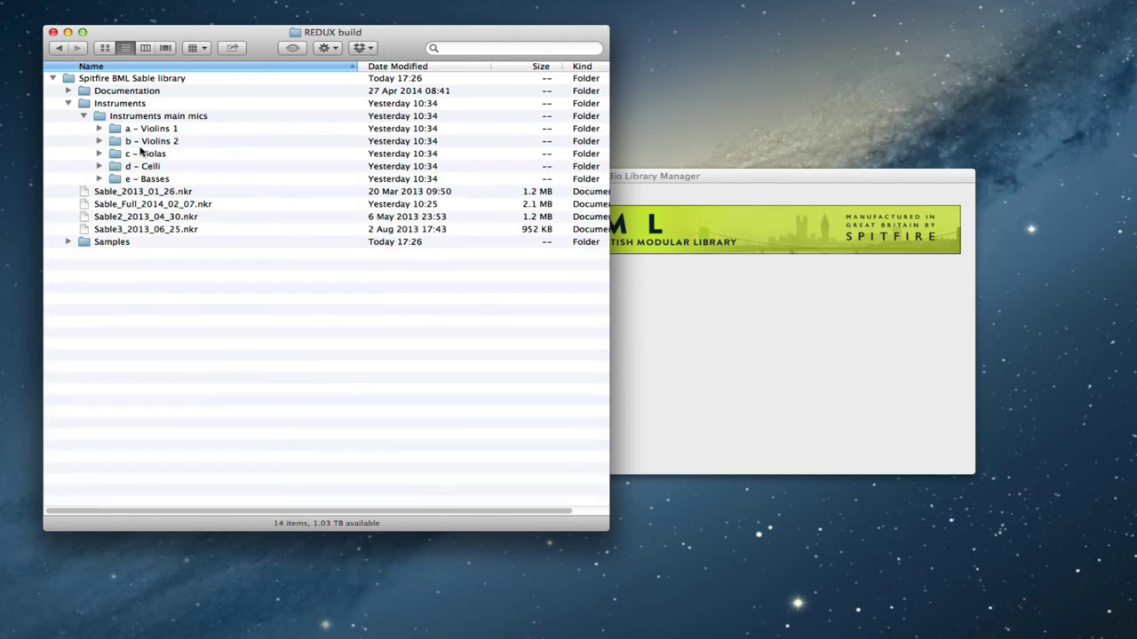
pyautogui.click(83, 116)
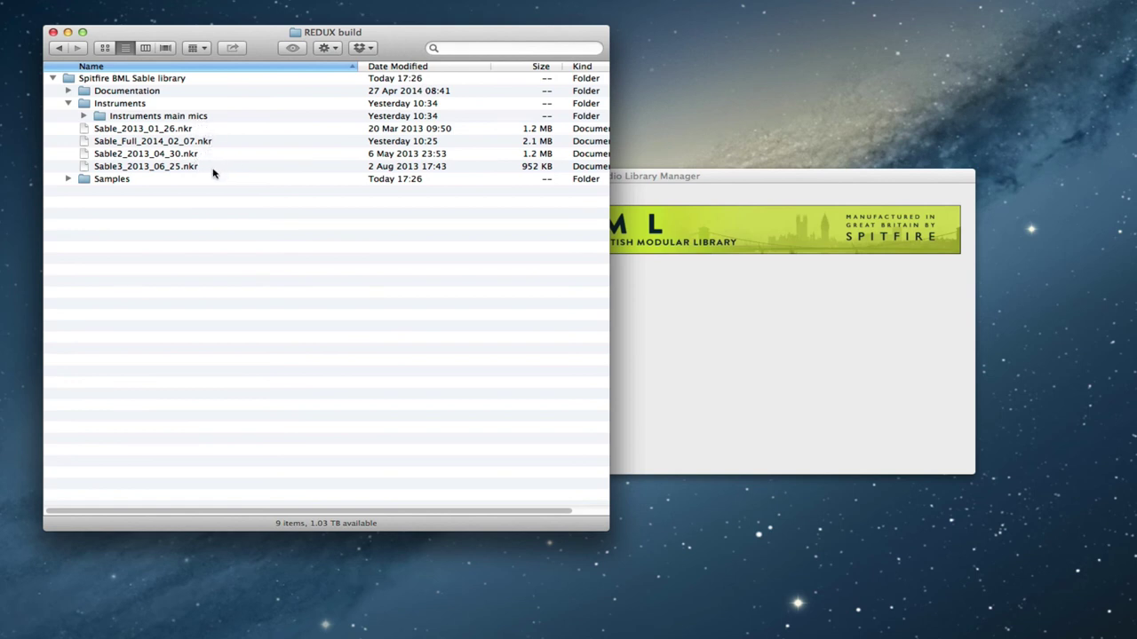
# - Re-expand Instruments main mics to list Violins 1 through Basses, then return to the Library Manager
pyautogui.click(69, 103)
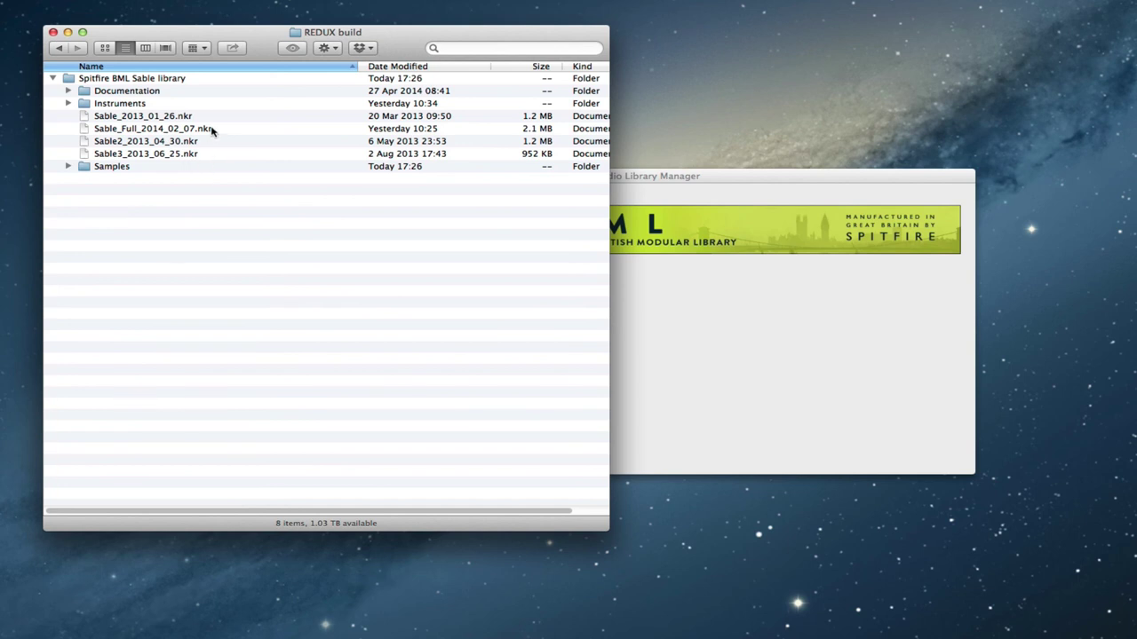
pyautogui.click(70, 104)
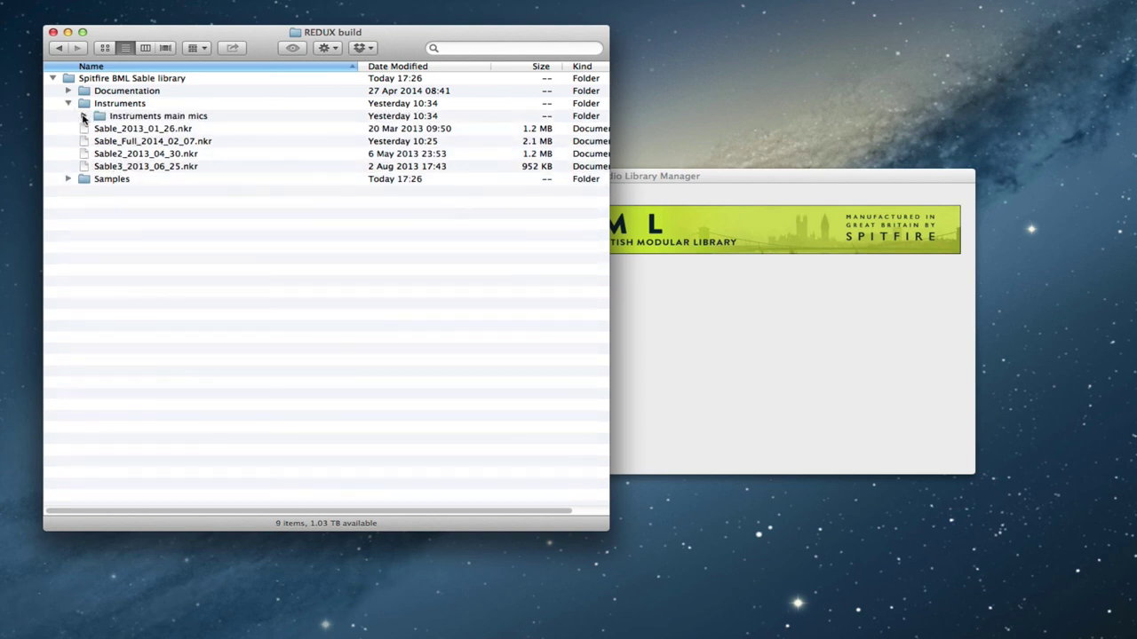
pyautogui.click(83, 115)
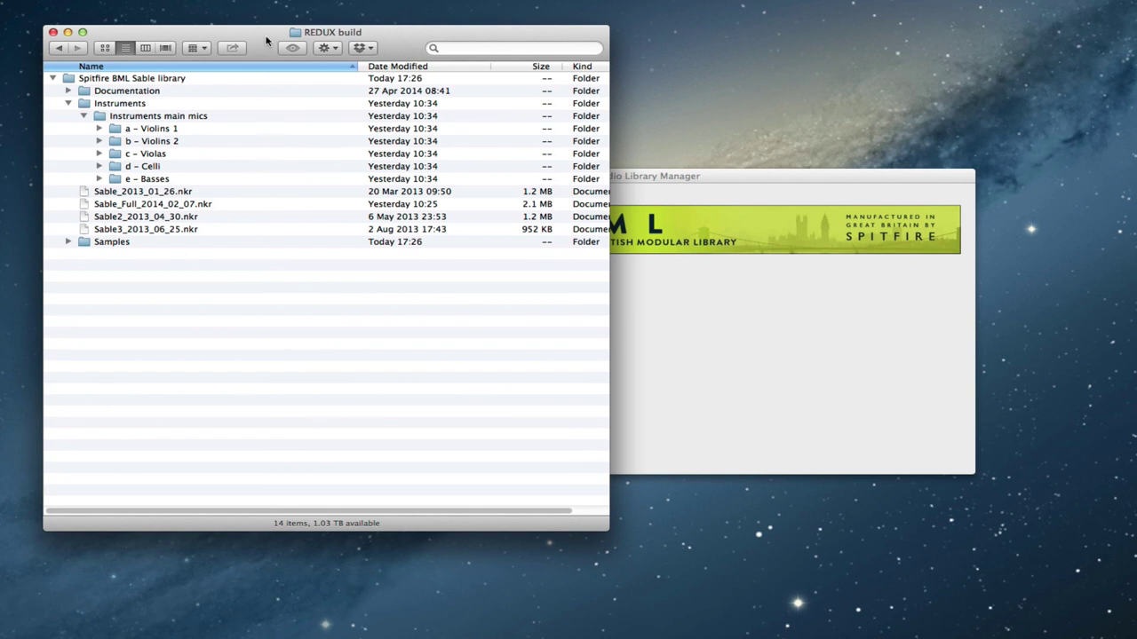
pyautogui.click(733, 176)
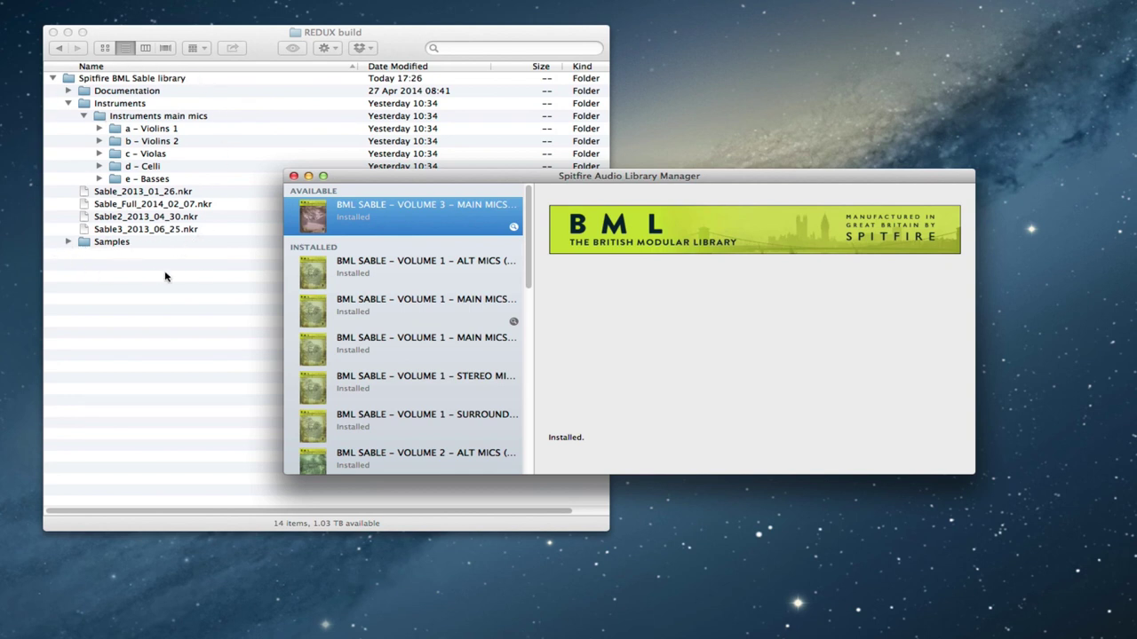
# - Bring Finder's REDUX build window in front of the Library Manager
pyautogui.click(270, 54)
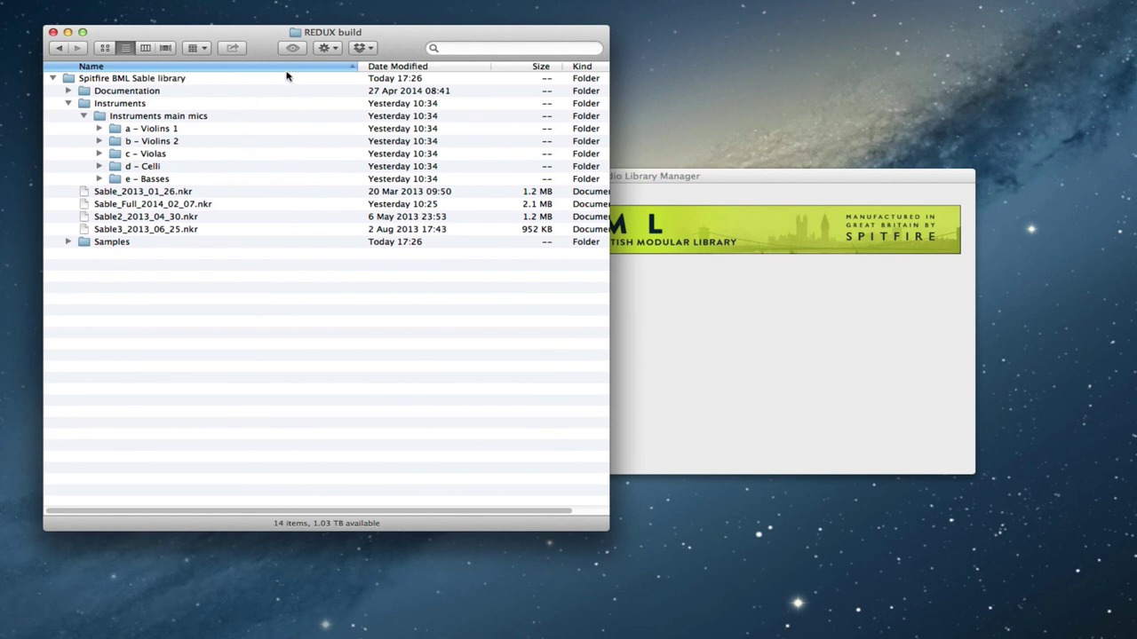